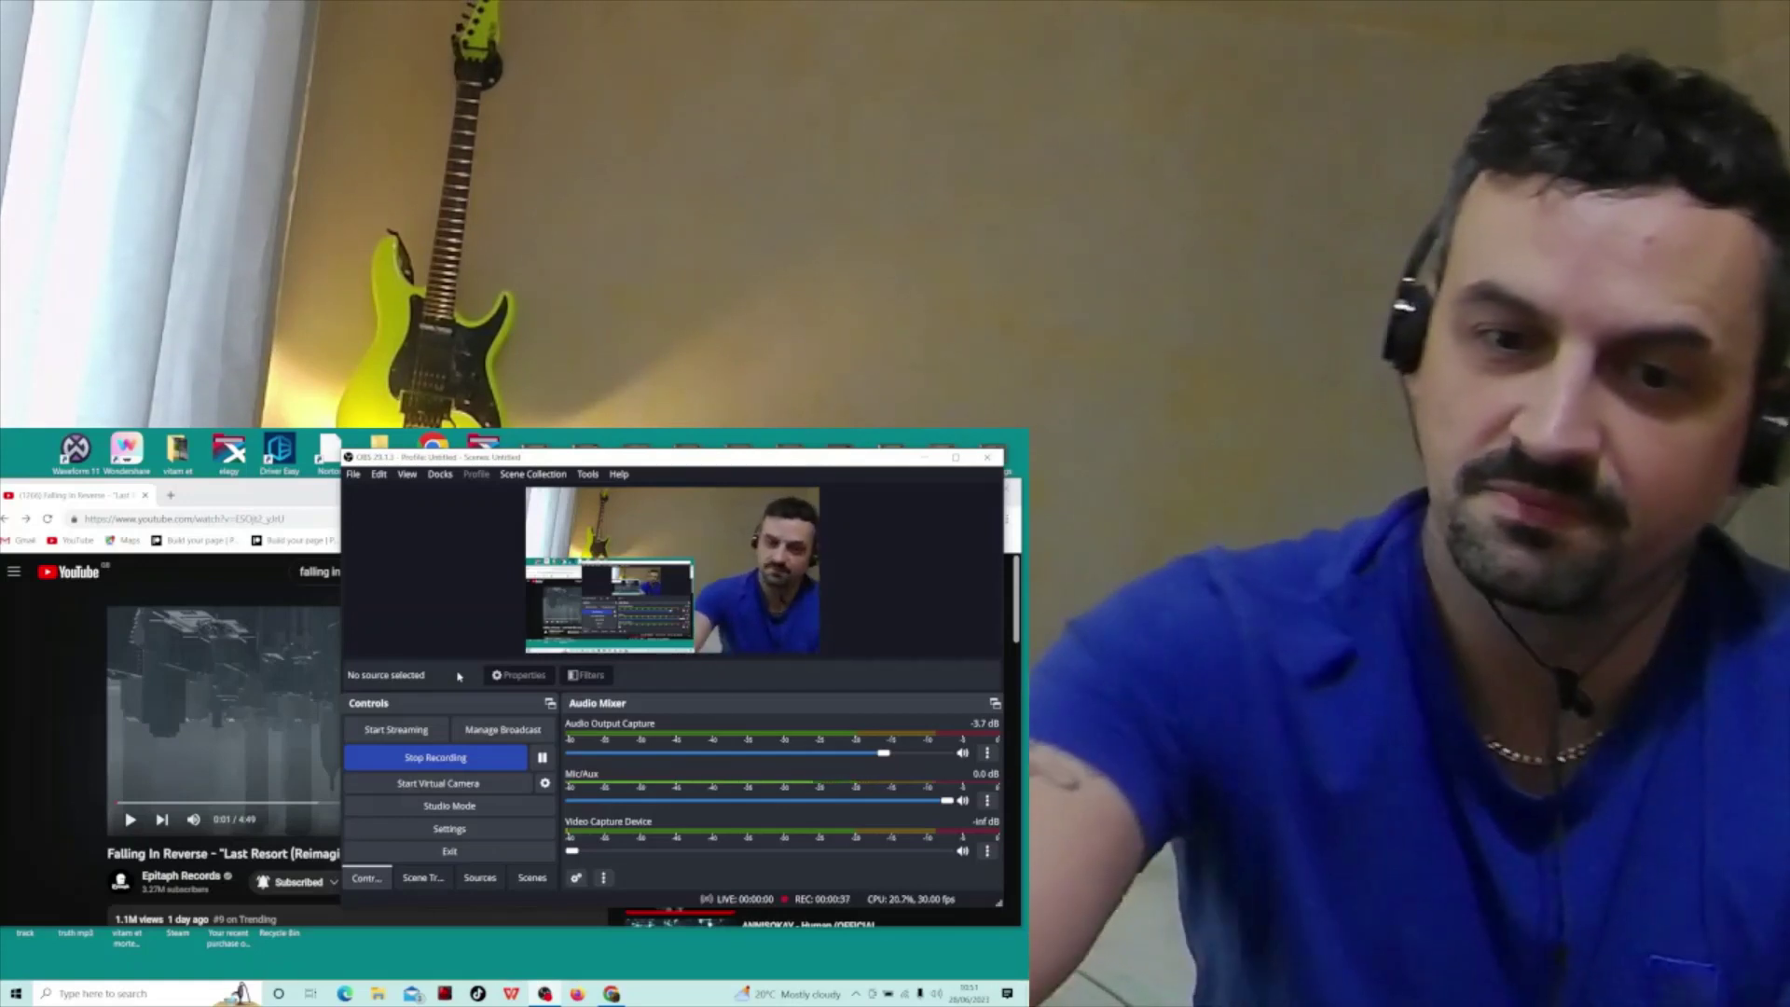
- Bring the 'Last Resort (Reimagined)' video forward and play it through to the end
{"action": "left_click", "coordinate": [280, 699]}
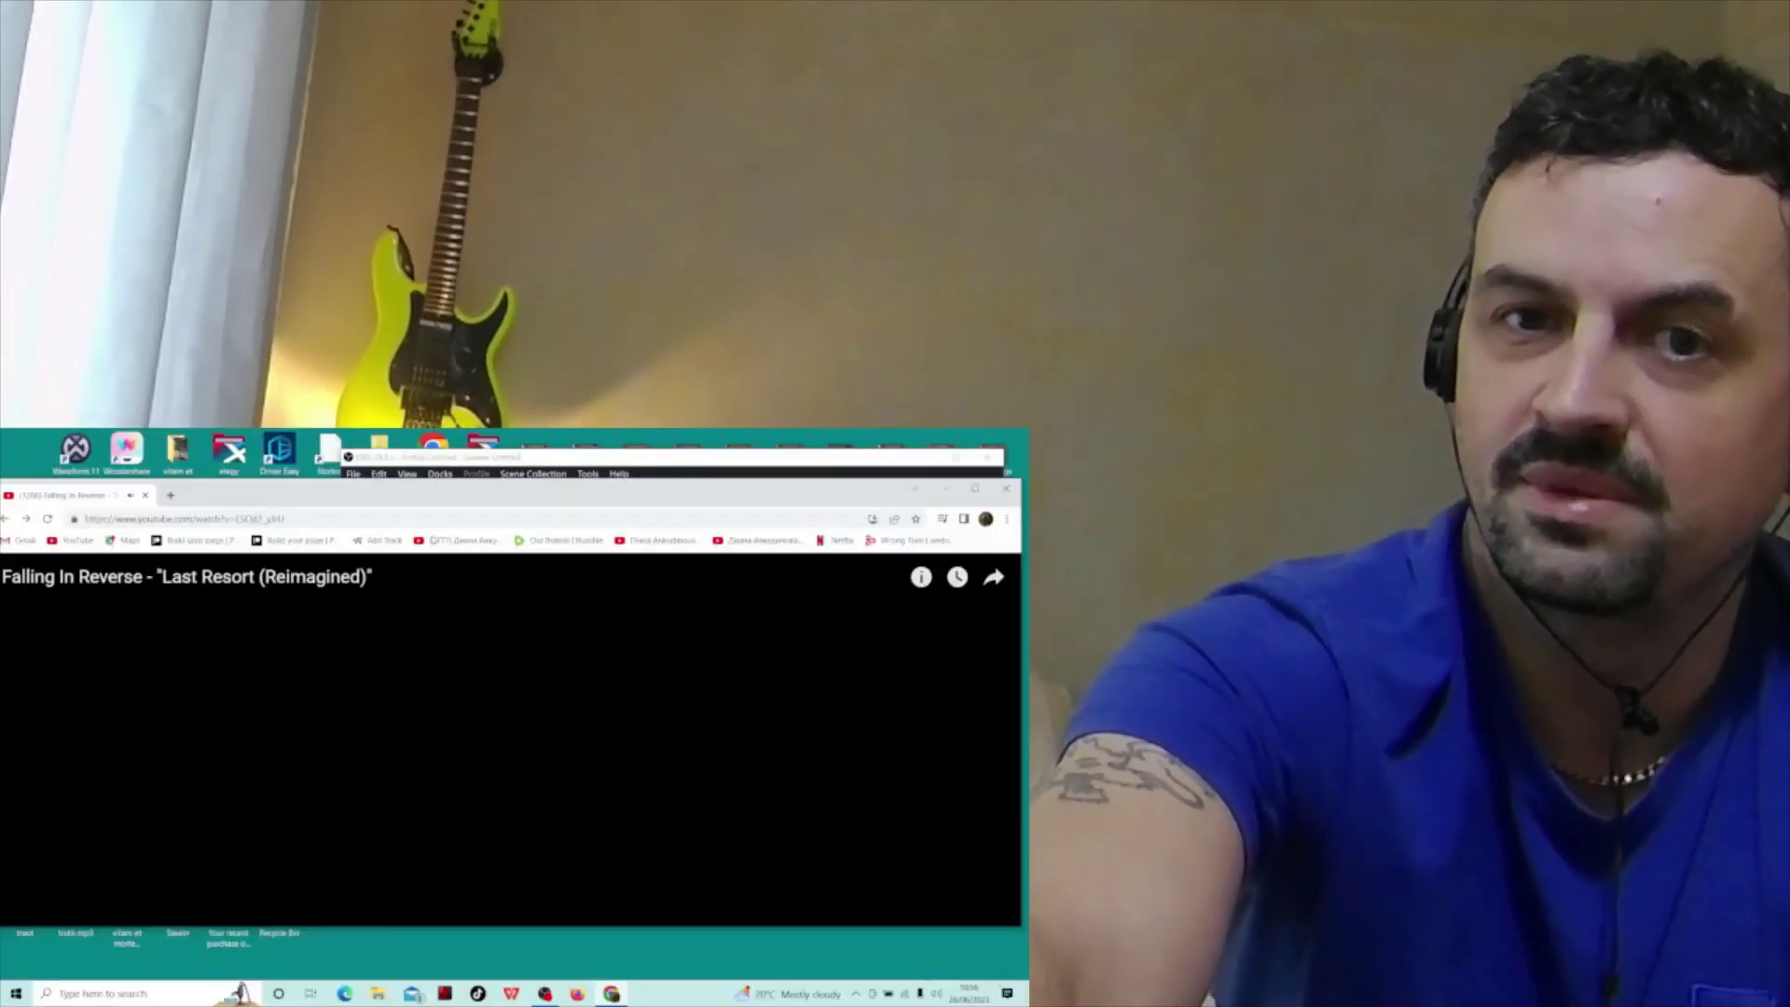
{"action": "left_click_drag", "start_coordinate": [395, 497], "coordinate": [399, 928]}
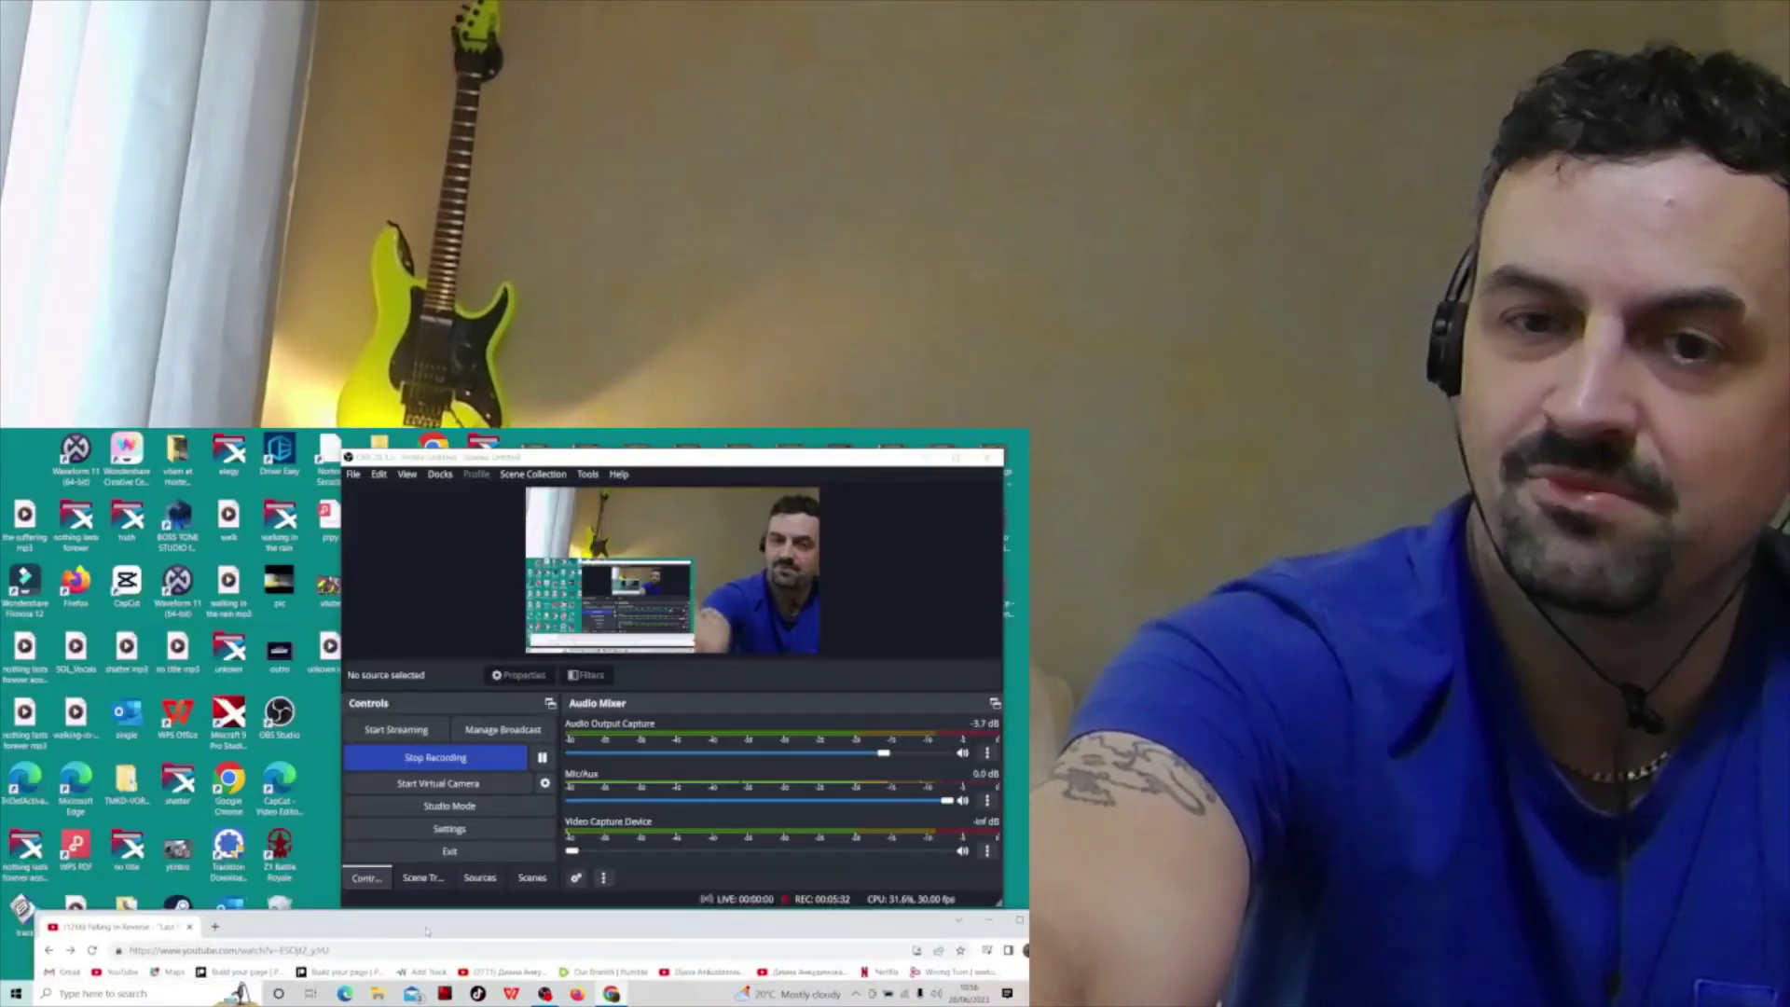